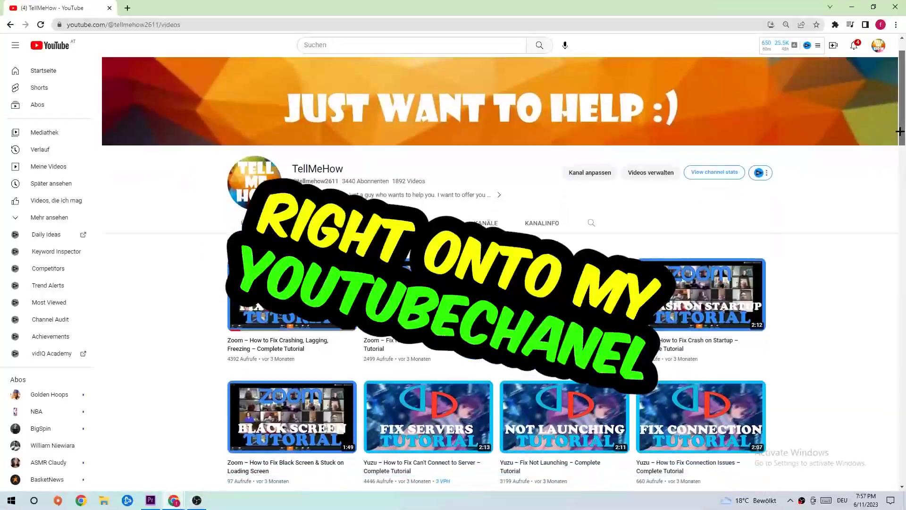
# - Open the System > Display page from the Start menu's Settings and scroll down
pyautogui.scroll(-10, 900, 131)
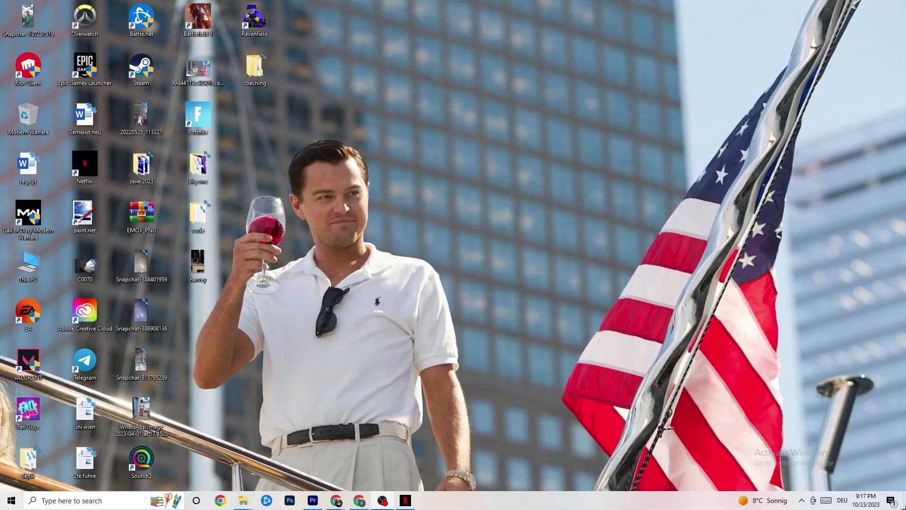
pyautogui.click(4, 501)
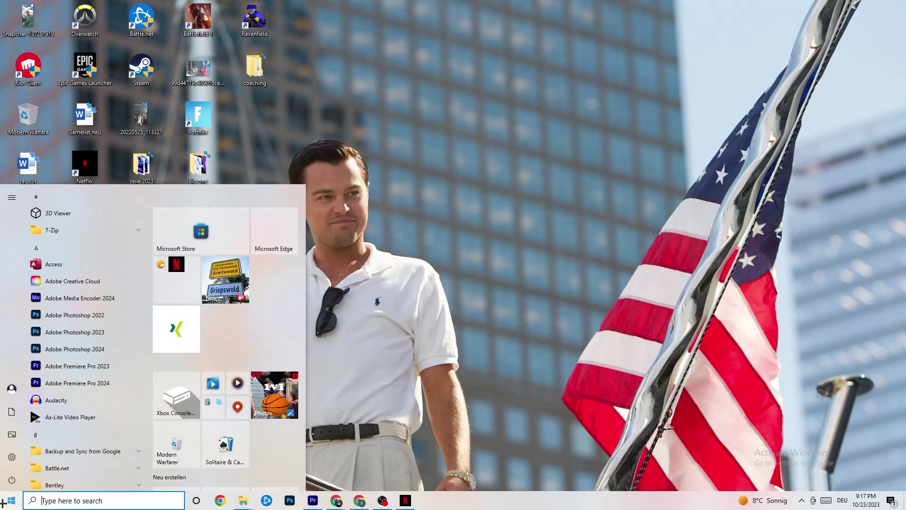
pyautogui.click(12, 457)
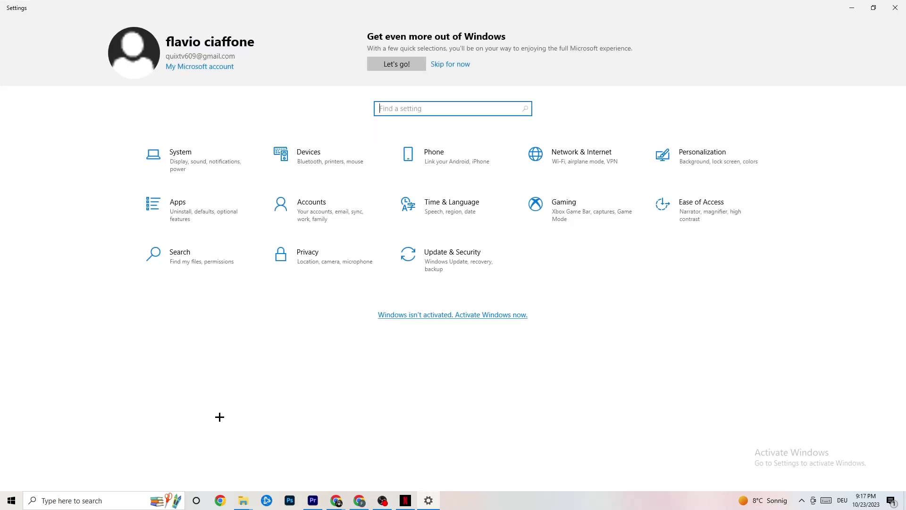
pyautogui.click(196, 160)
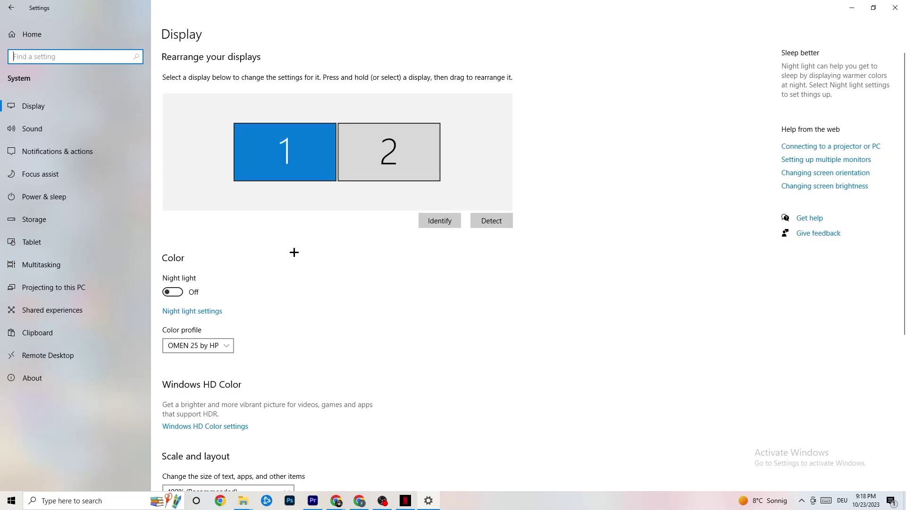
pyautogui.scroll(-3, 294, 194)
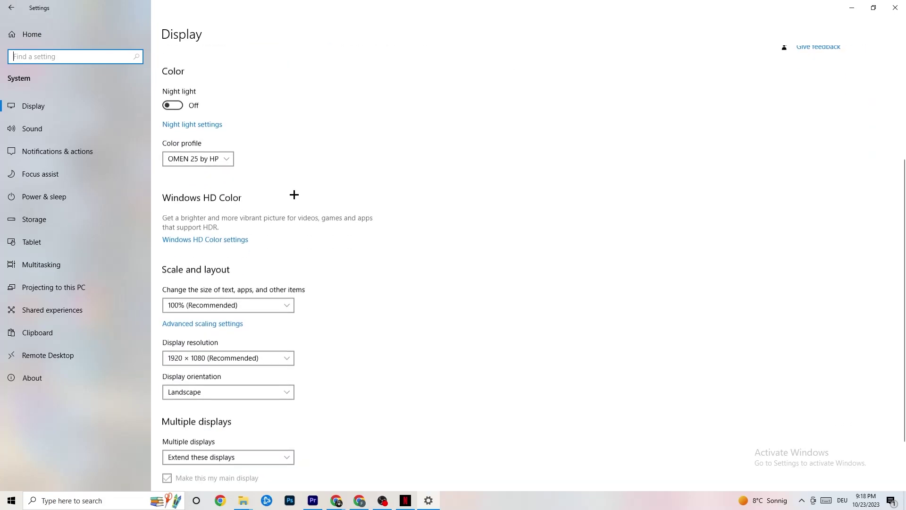
pyautogui.scroll(-1, 294, 195)
# - Leave the colour profile unchanged and keep display scaling at 100%
pyautogui.click(198, 125)
pyautogui.click(244, 125)
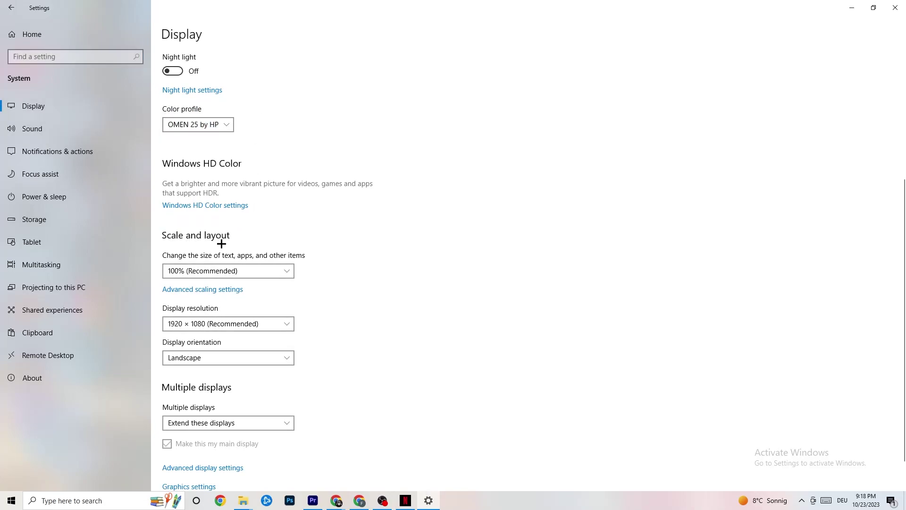
pyautogui.click(278, 271)
pyautogui.click(388, 231)
# - Keep the resolution at 1920 × 1080, then go to the Storage page
pyautogui.doubleClick(241, 326)
pyautogui.click(290, 324)
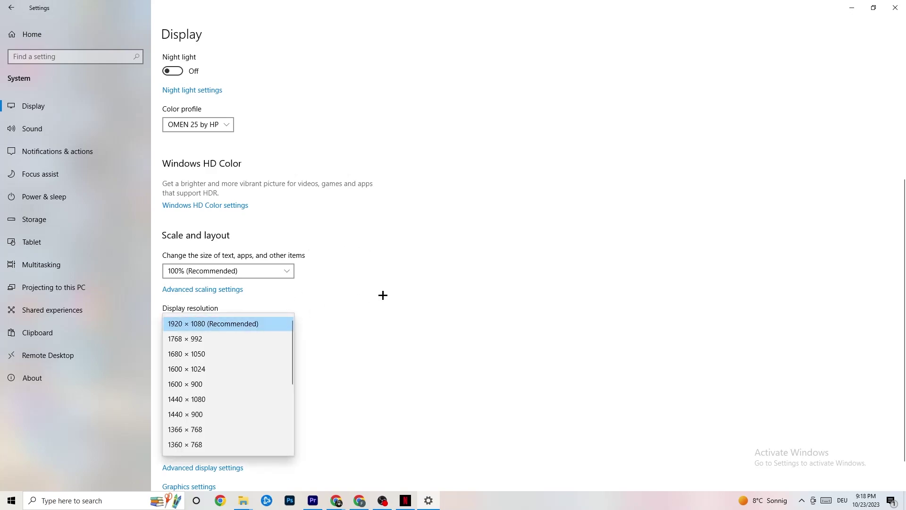
pyautogui.click(395, 294)
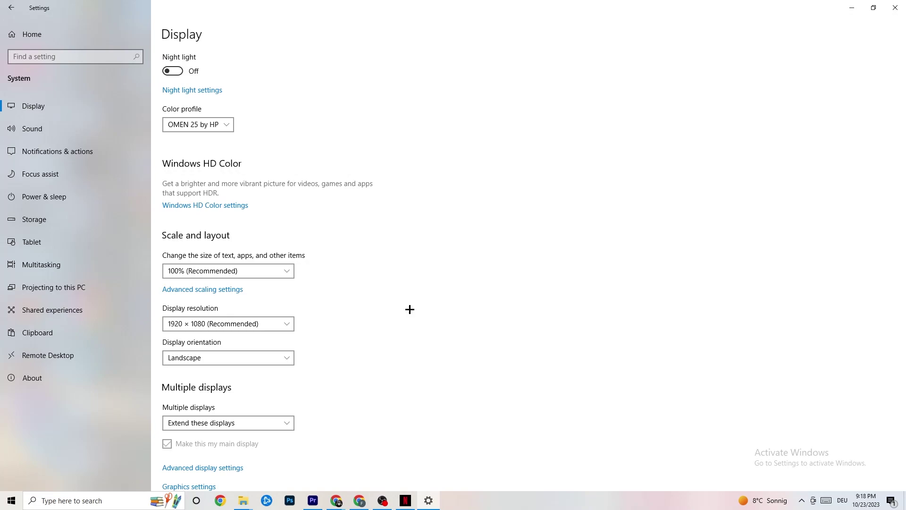
pyautogui.click(283, 324)
pyautogui.click(377, 304)
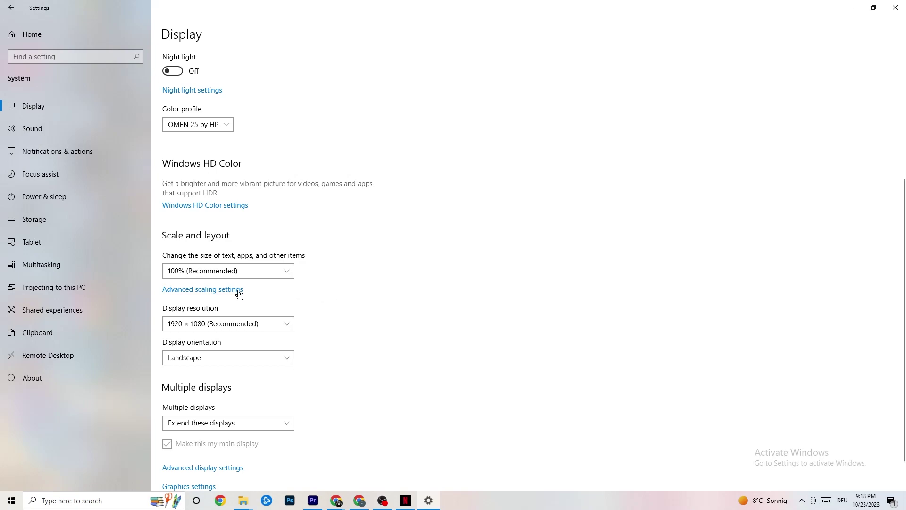
pyautogui.click(59, 226)
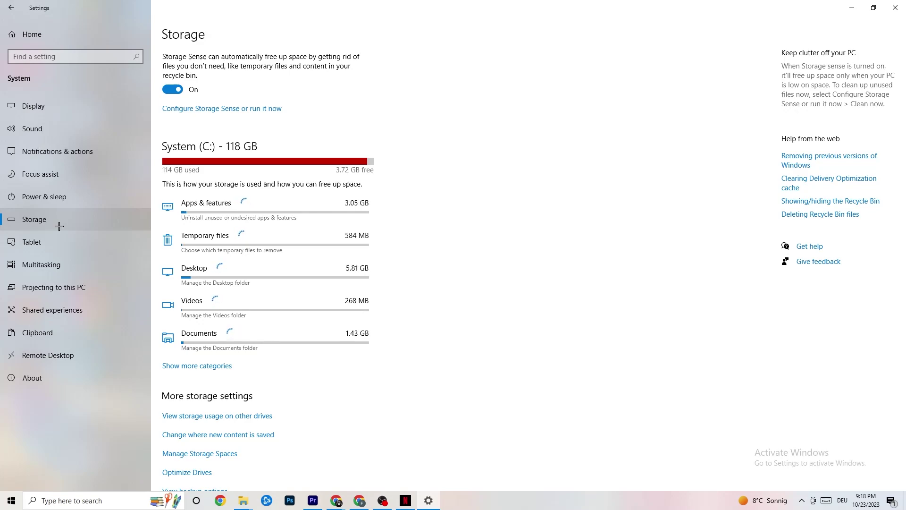
pyautogui.click(260, 112)
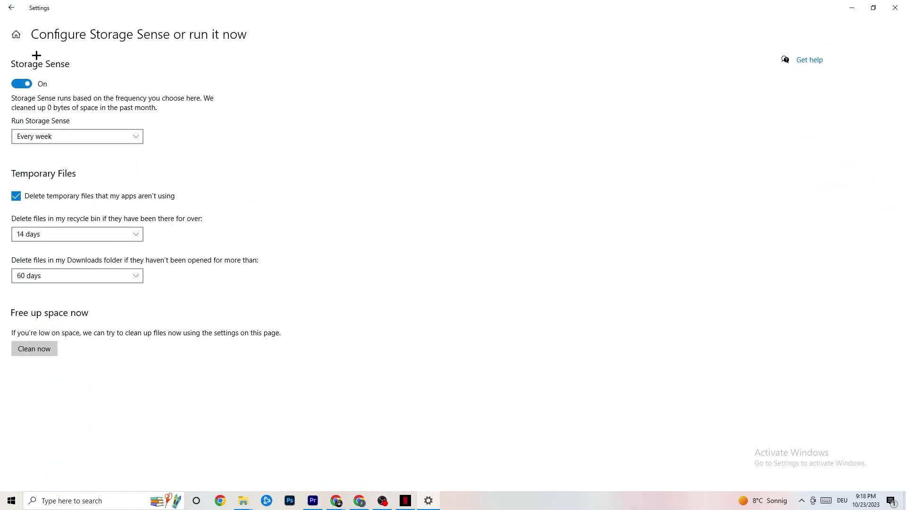
pyautogui.click(95, 233)
pyautogui.click(86, 148)
pyautogui.click(85, 135)
pyautogui.click(11, 7)
pyautogui.click(11, 8)
pyautogui.click(212, 154)
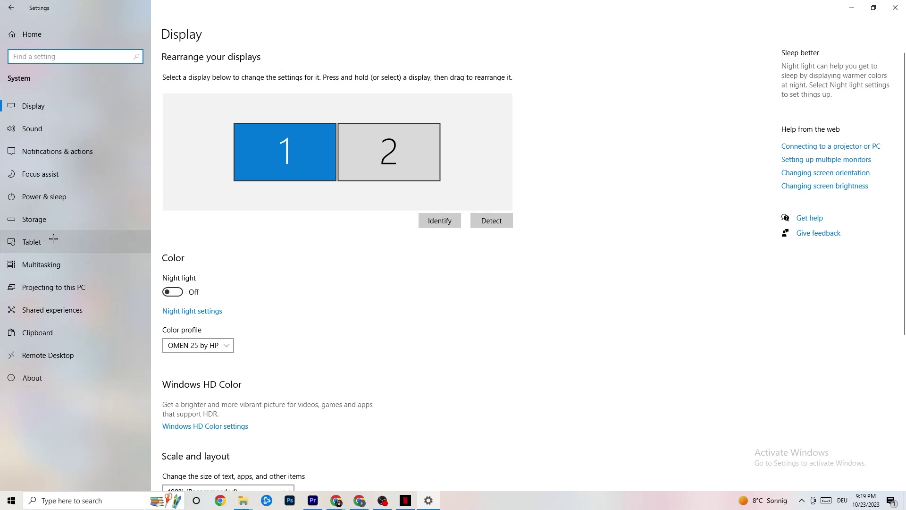
# - Review the power plans from Power & sleep, then close the Power Options window
pyautogui.click(31, 194)
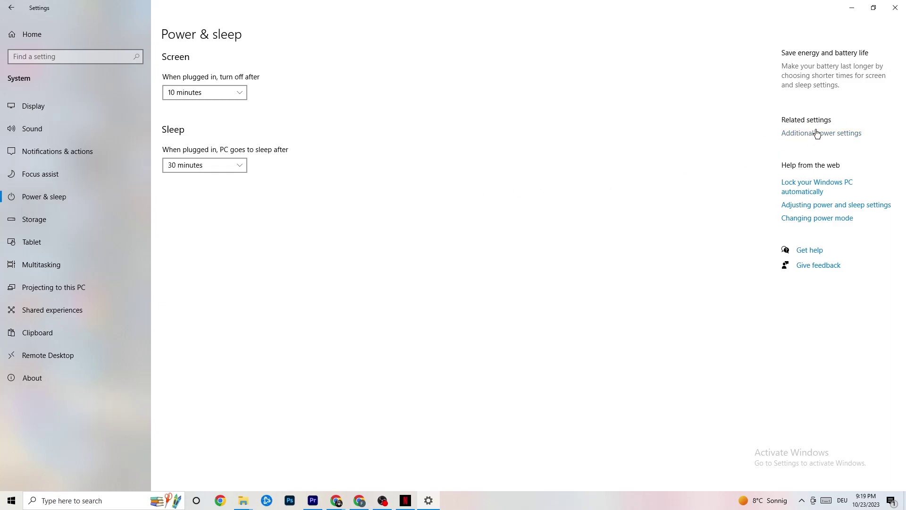
pyautogui.moveTo(364, 95); pyautogui.dragTo(496, 49)
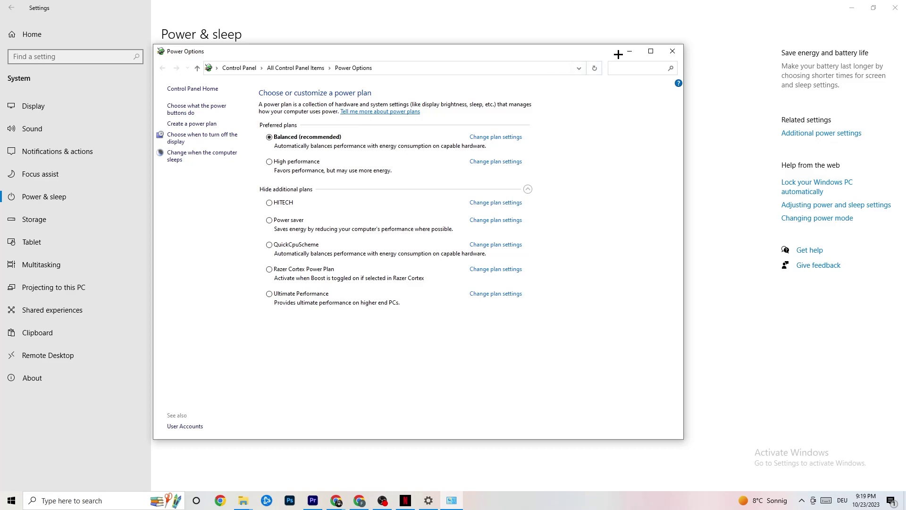
pyautogui.click(674, 52)
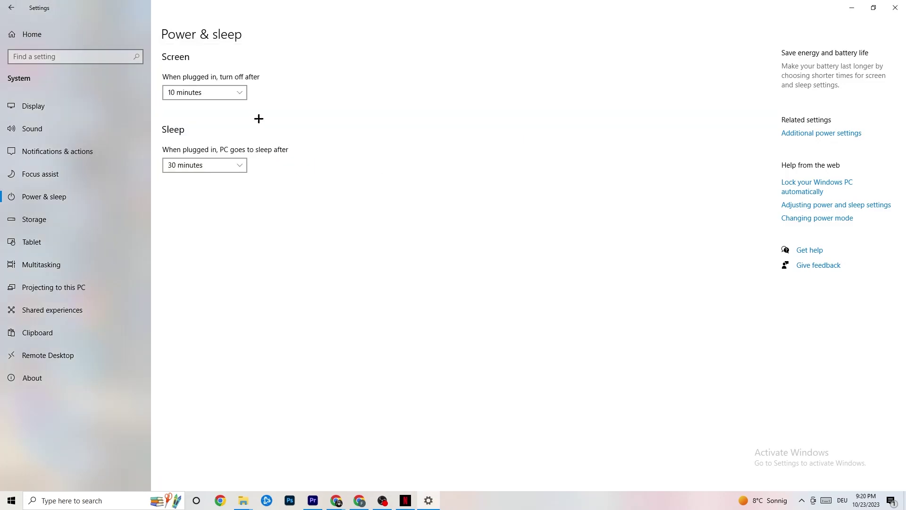
# - Go from Settings home to Gaming, review Xbox Game Bar, then open Captures
pyautogui.click(16, 7)
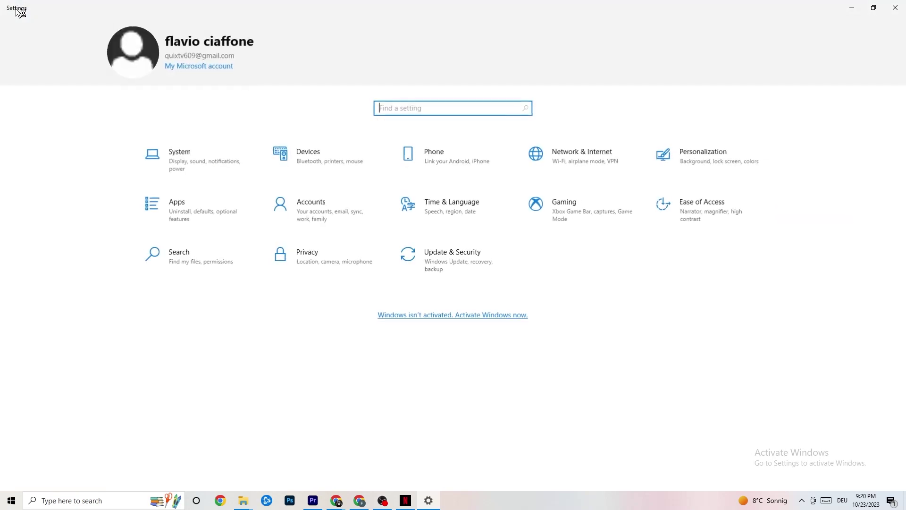
pyautogui.click(575, 222)
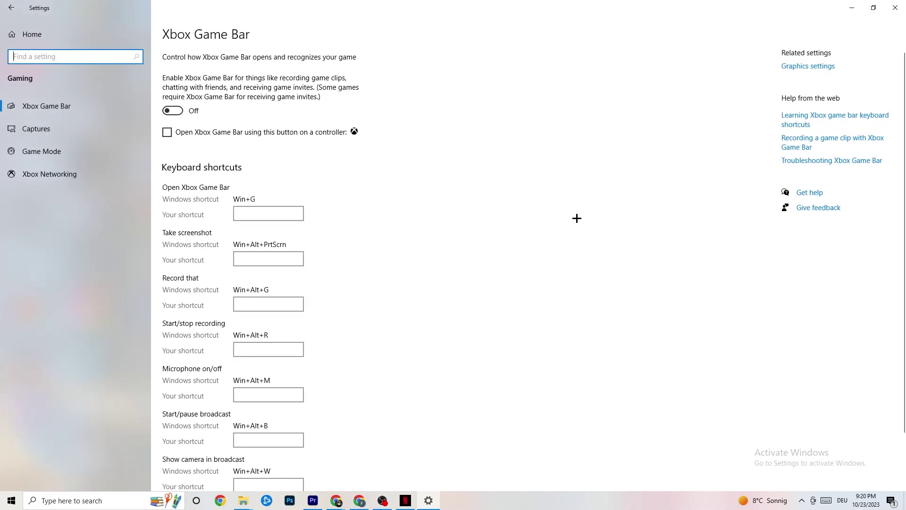
pyautogui.scroll(-2, 323, 218)
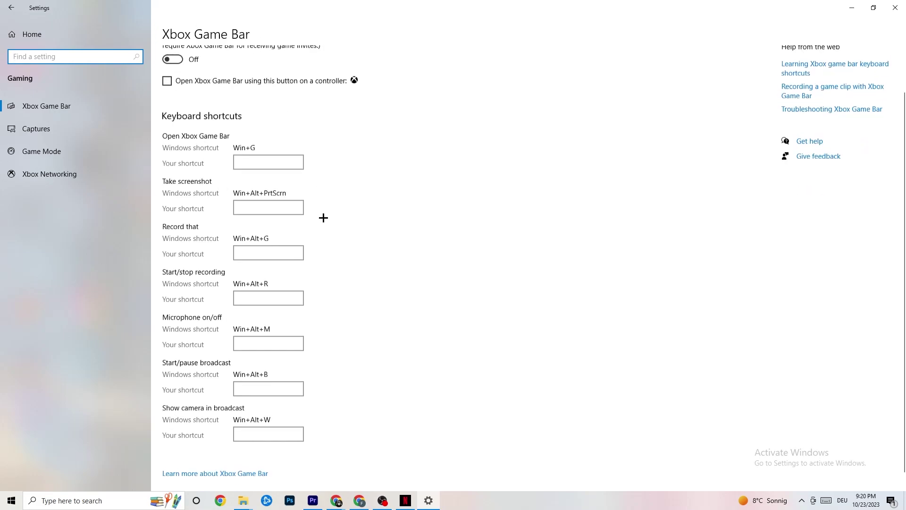
pyautogui.scroll(3, 336, 245)
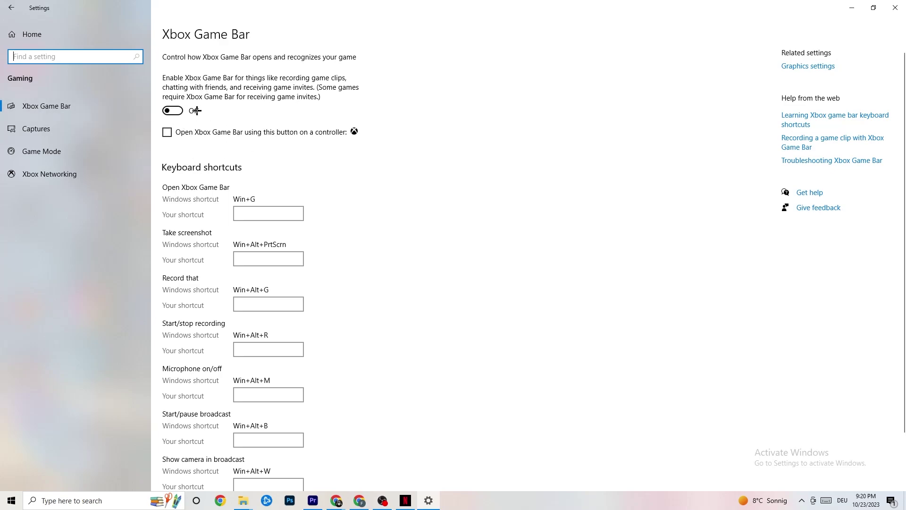
pyautogui.click(74, 128)
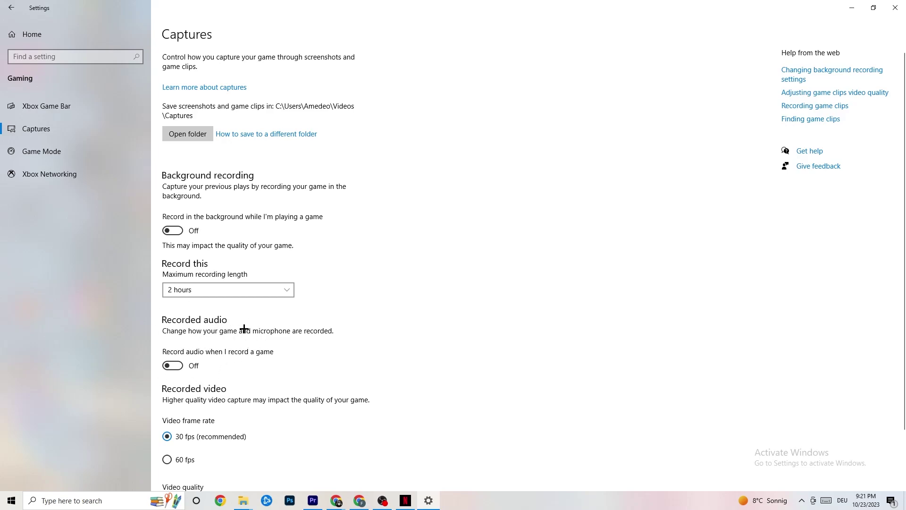
# - Confirm Game Mode is on, then return to the Settings home page
pyautogui.scroll(-3, 242, 328)
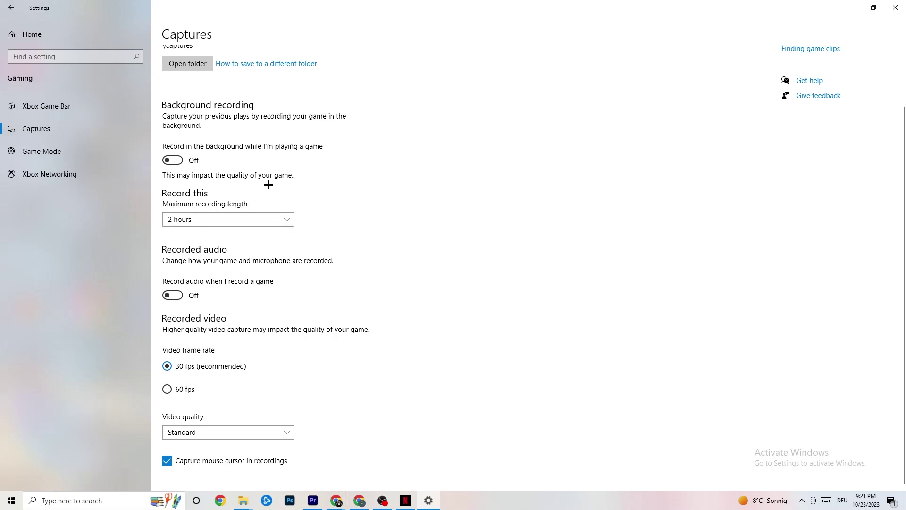
pyautogui.click(70, 156)
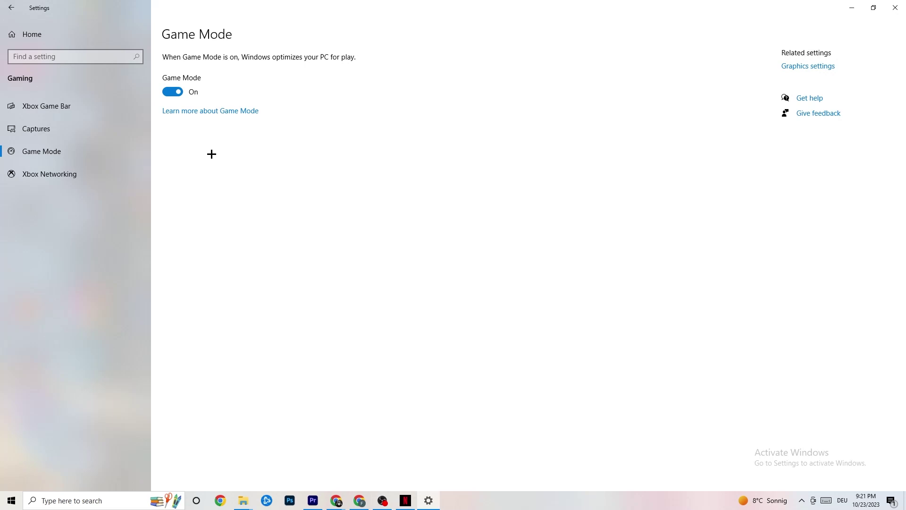
pyautogui.click(14, 7)
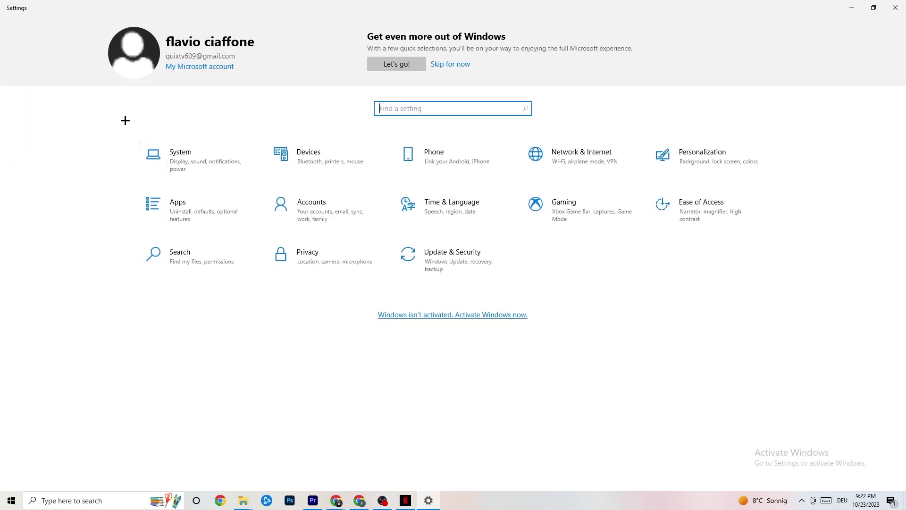
# - Check Windows Update is current under Update & Security, then go to Troubleshoot
pyautogui.click(468, 268)
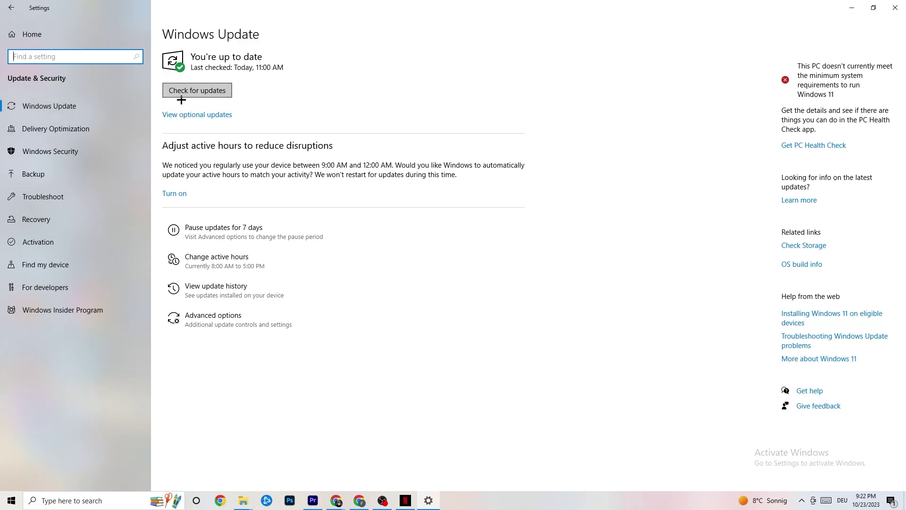
pyautogui.click(267, 70)
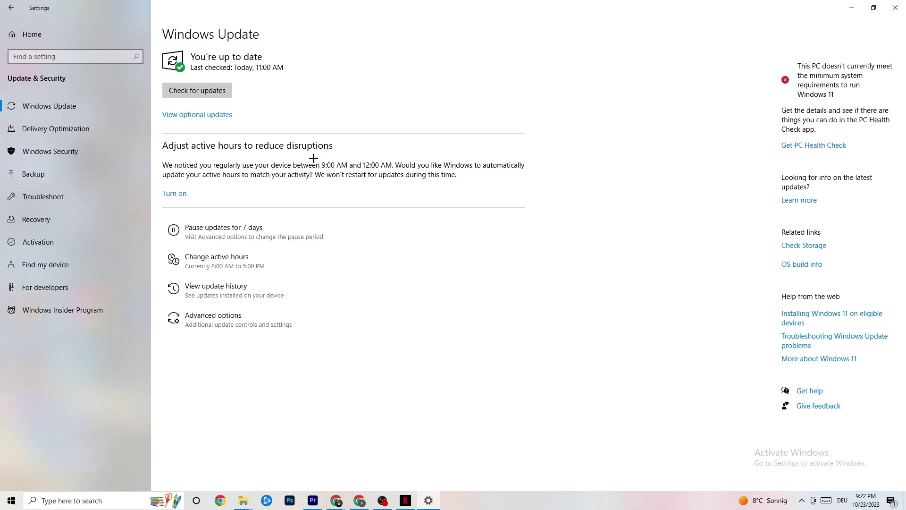
pyautogui.click(76, 200)
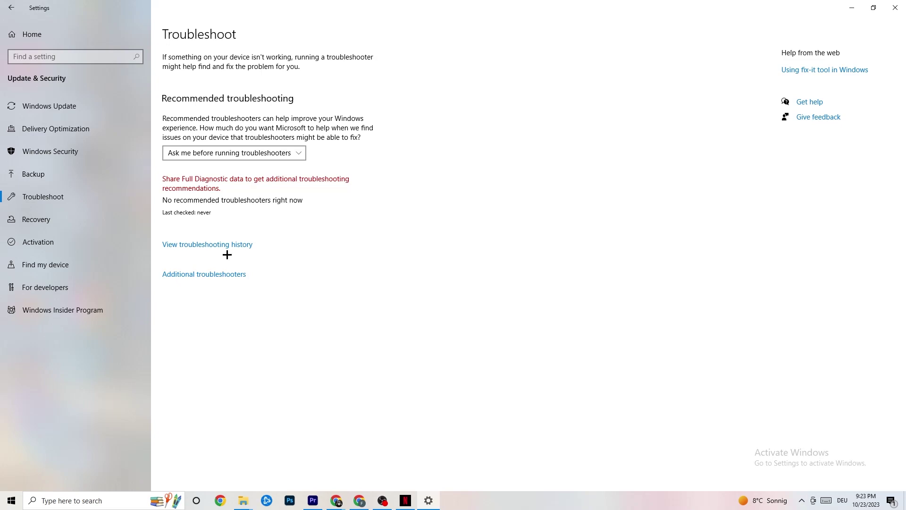
# - Close Settings and drag the Steam shortcut to a new spot on the desktop
pyautogui.click(895, 7)
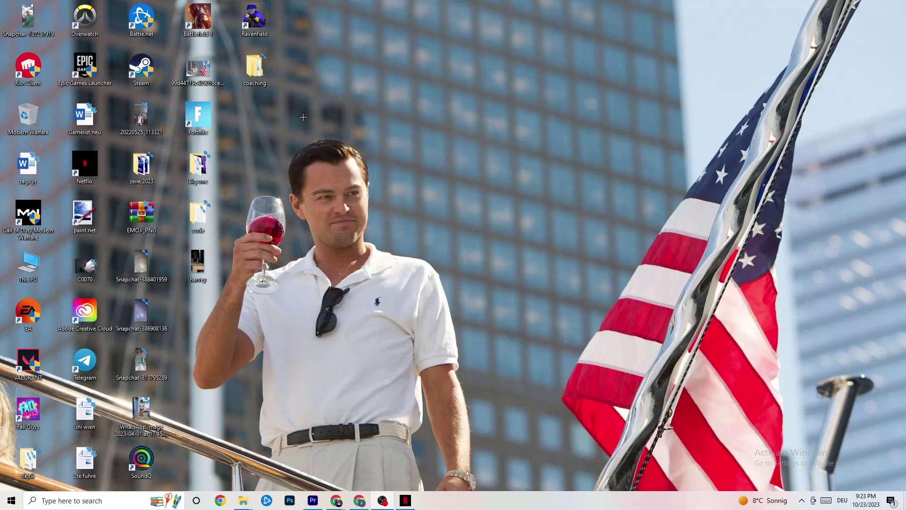
pyautogui.moveTo(153, 71); pyautogui.dragTo(495, 179)
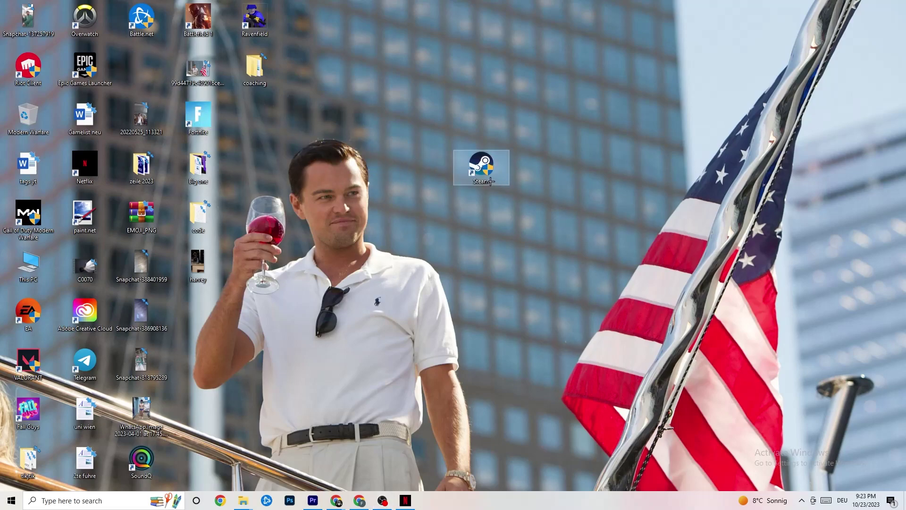
# - Nudge the Steam shortcut slightly left and bring up its context menu
pyautogui.rightClick(481, 172)
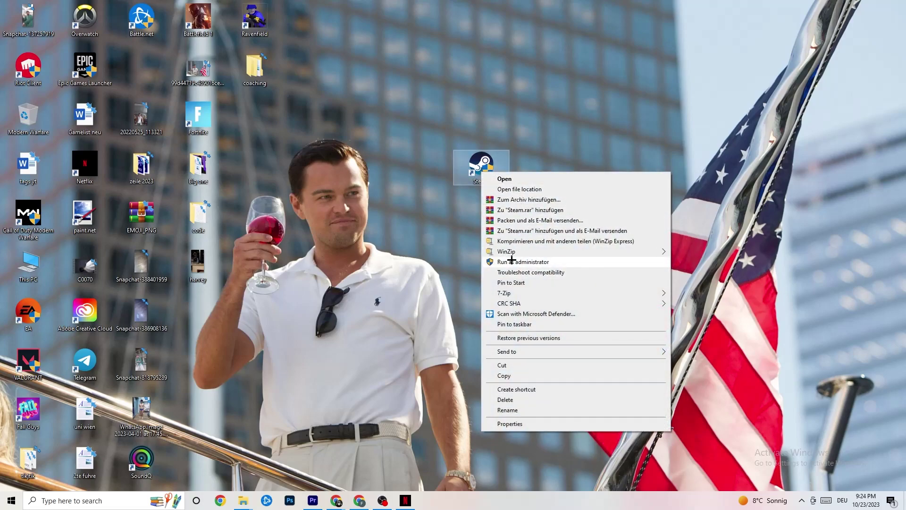
pyautogui.click(385, 235)
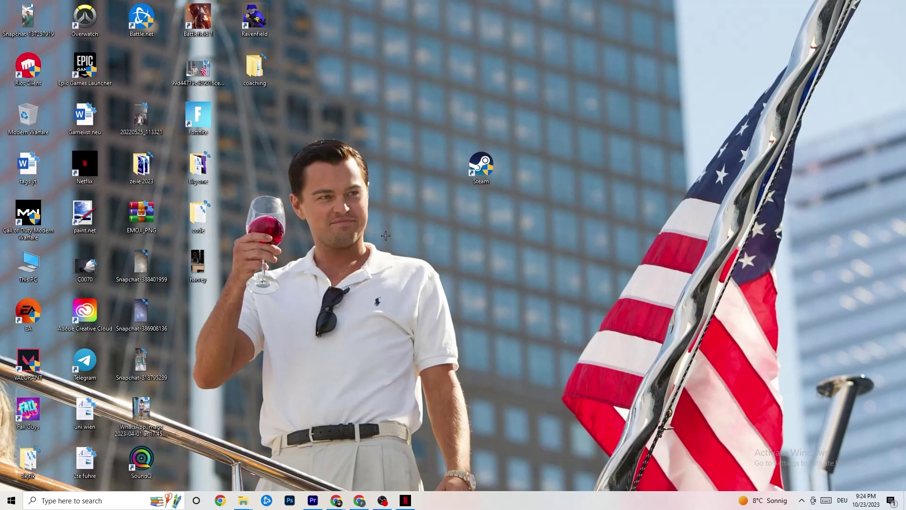
pyautogui.moveTo(481, 166); pyautogui.dragTo(425, 165)
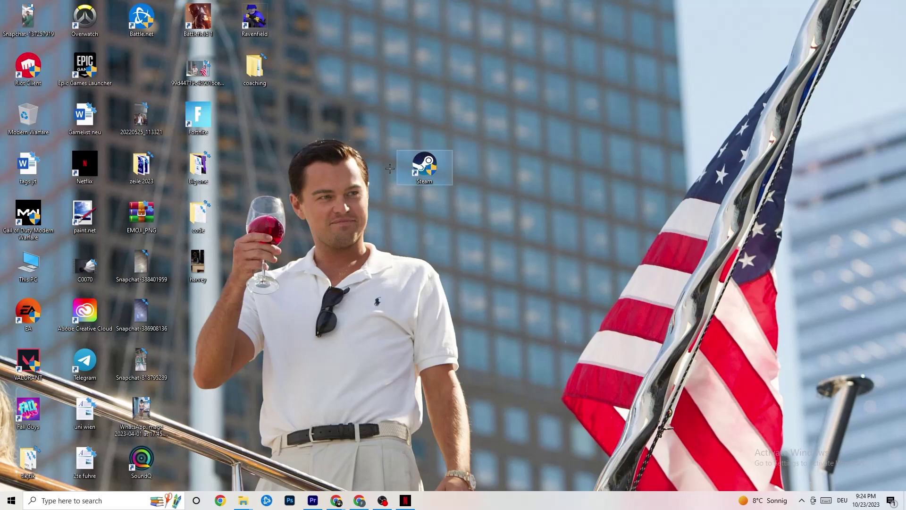
pyautogui.rightClick(418, 171)
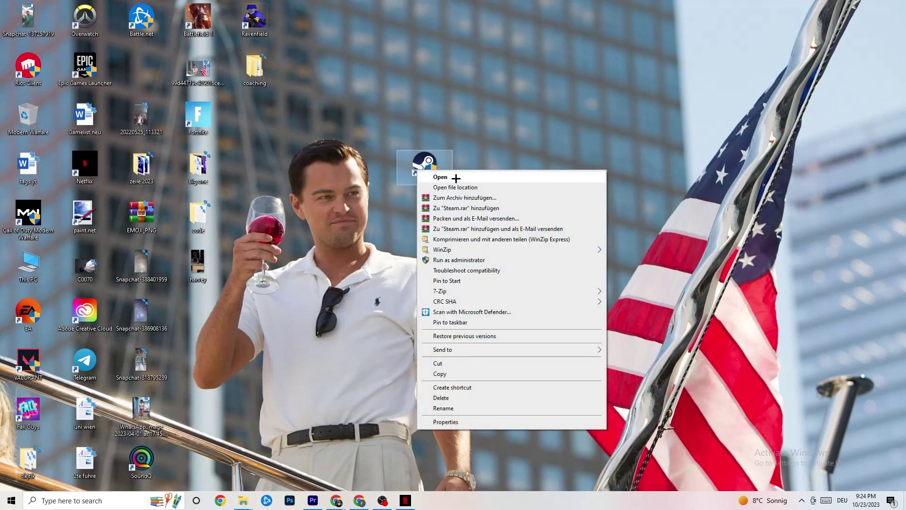
# - Set Steam's shortcut to Windows 8 compatibility mode with Run as administrator, and confirm with OK
pyautogui.click(462, 422)
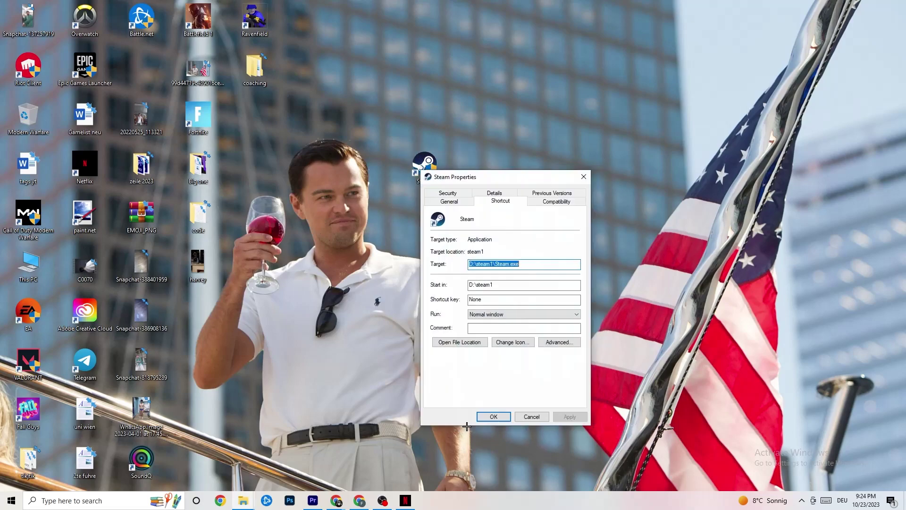
pyautogui.moveTo(491, 175); pyautogui.dragTo(361, 45)
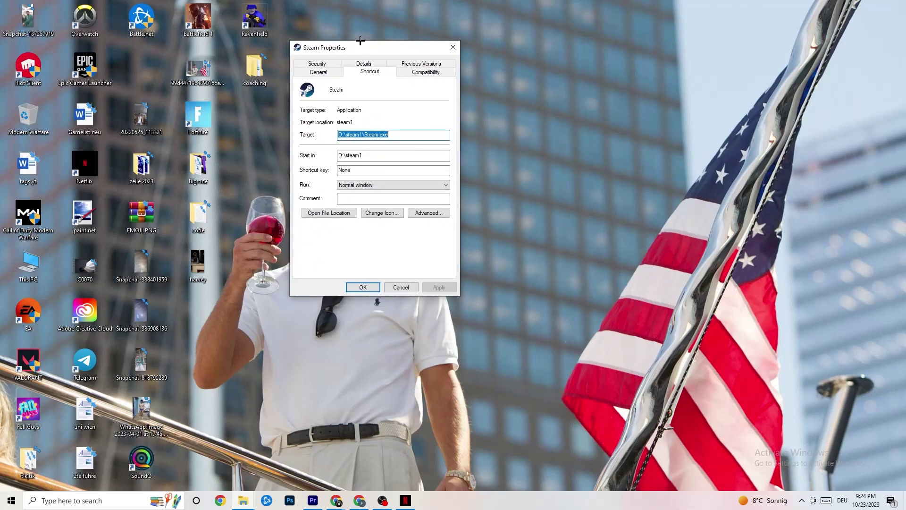
pyautogui.click(423, 72)
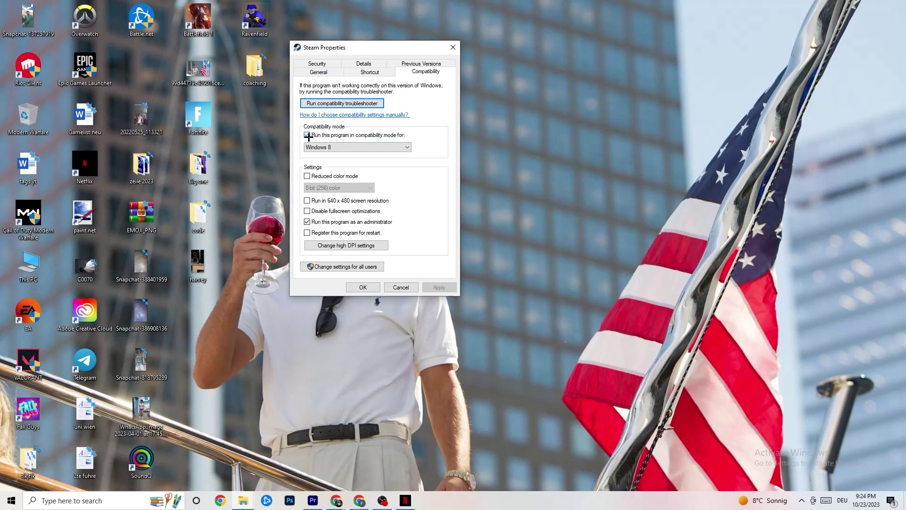
pyautogui.click(391, 146)
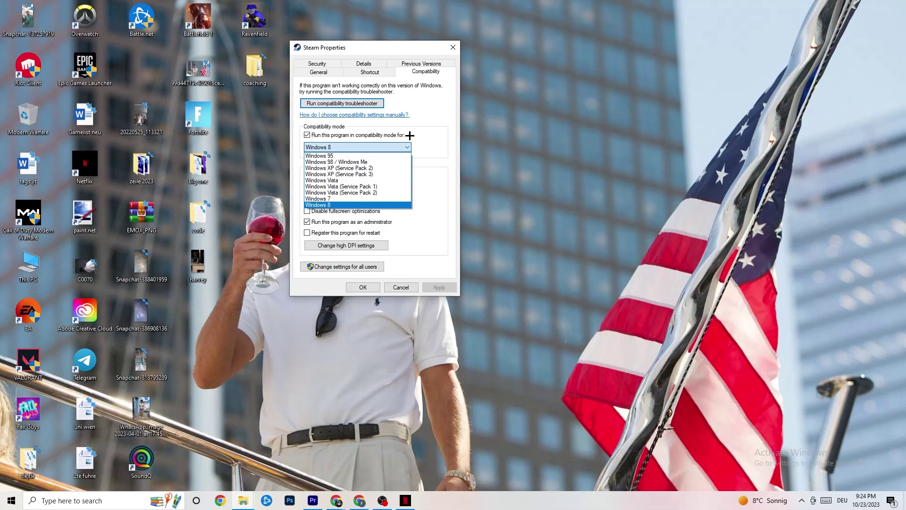
pyautogui.click(411, 135)
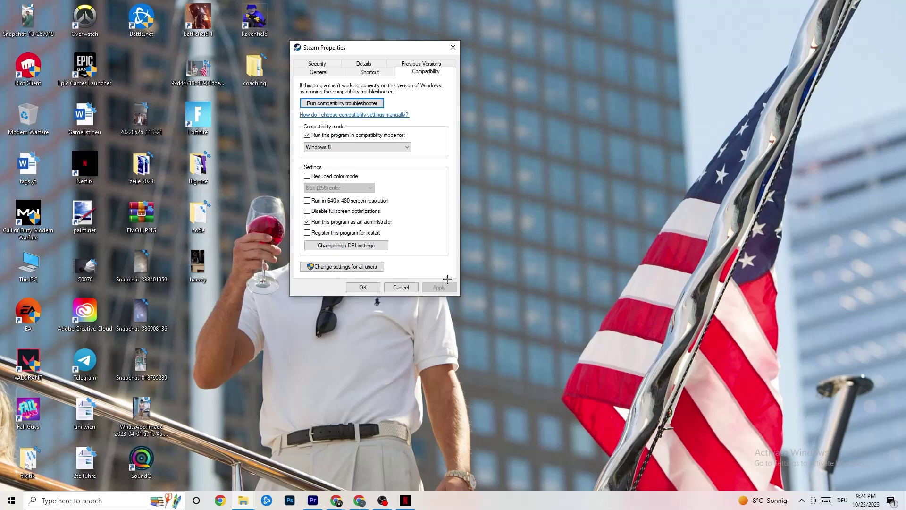
pyautogui.click(363, 287)
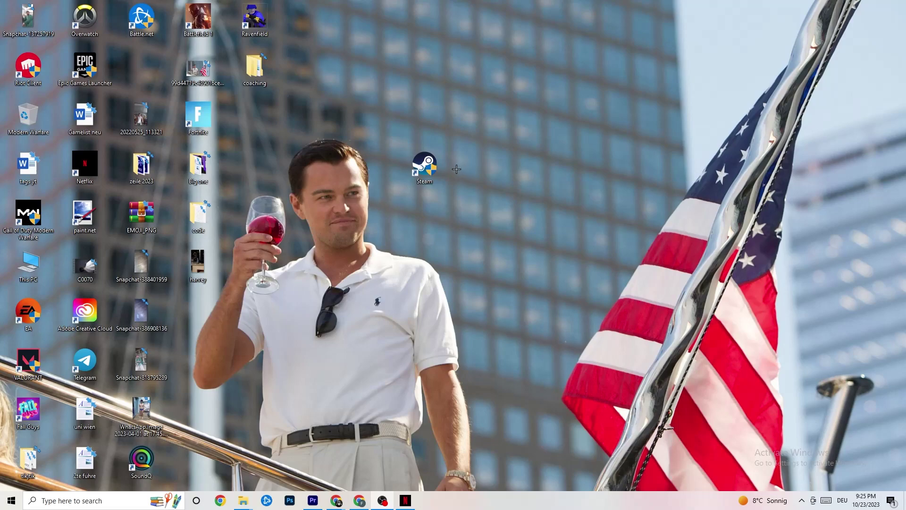
# - Dismiss the desktop context menu and select the Steam shortcut
pyautogui.rightClick(438, 178)
pyautogui.rightClick(452, 93)
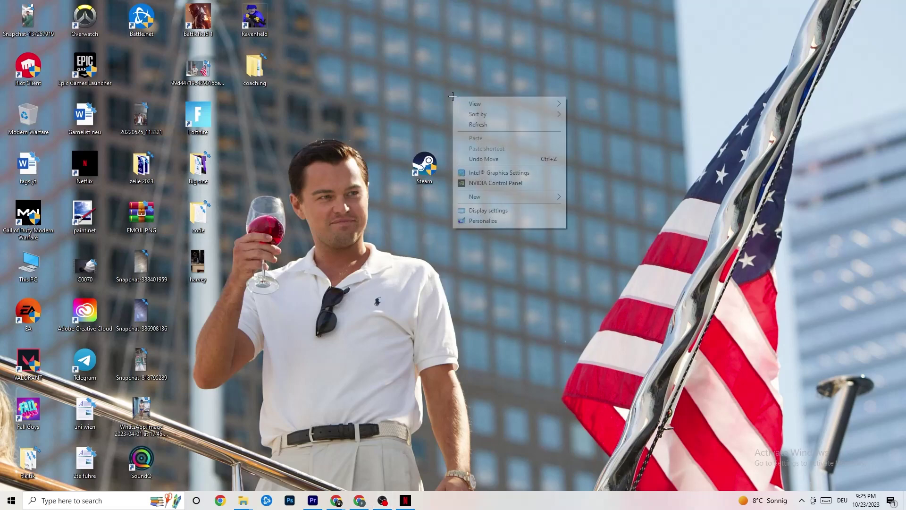
pyautogui.click(337, 56)
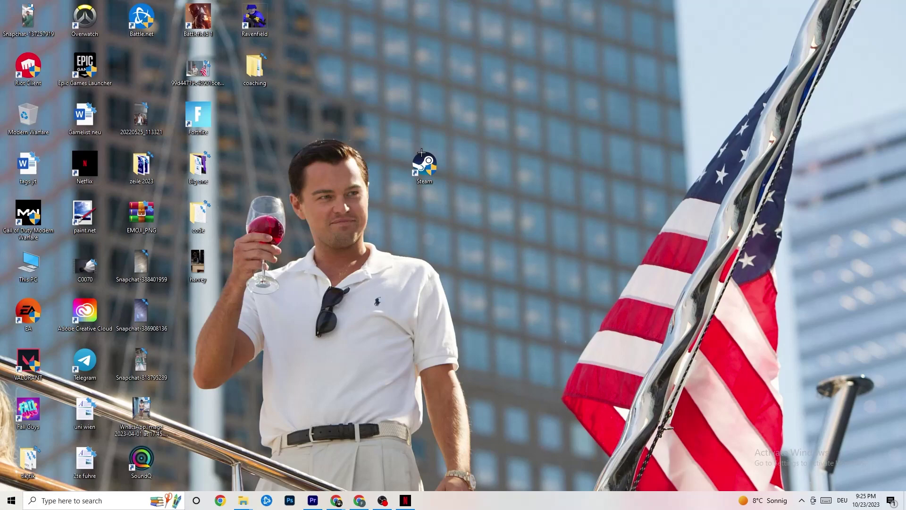
pyautogui.click(422, 166)
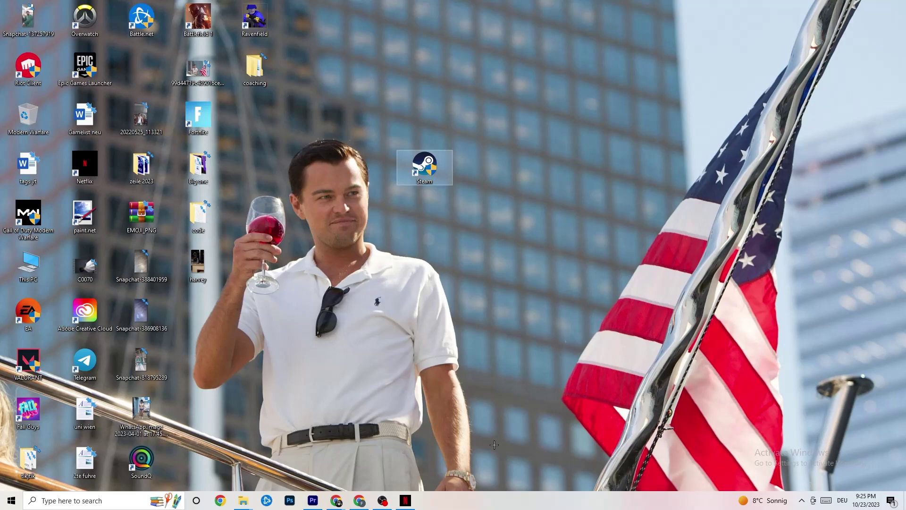
# - Launch Task Manager from the taskbar menu and maximize its process list
pyautogui.rightClick(503, 506)
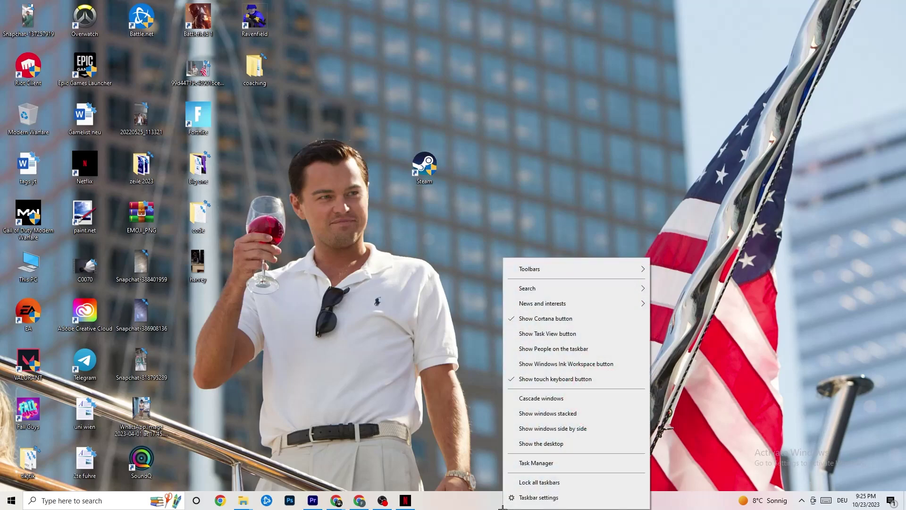
pyautogui.click(537, 463)
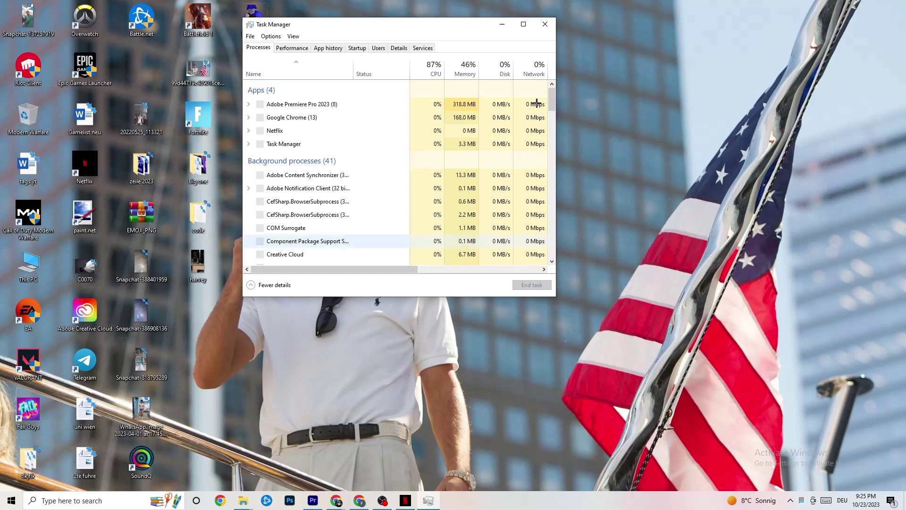
pyautogui.click(524, 25)
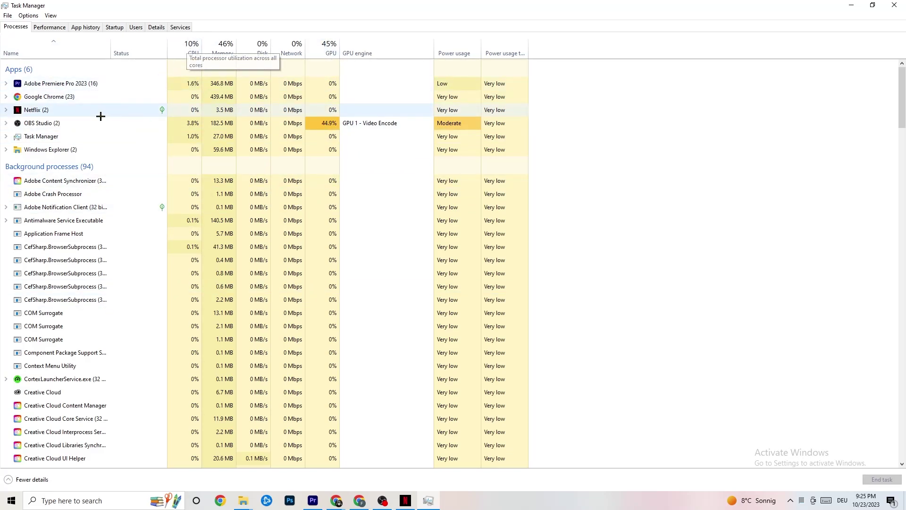
# - Leave Windows Explorer running and view the Startup tab, where most apps except Razer Synapse are disabled
pyautogui.rightClick(60, 150)
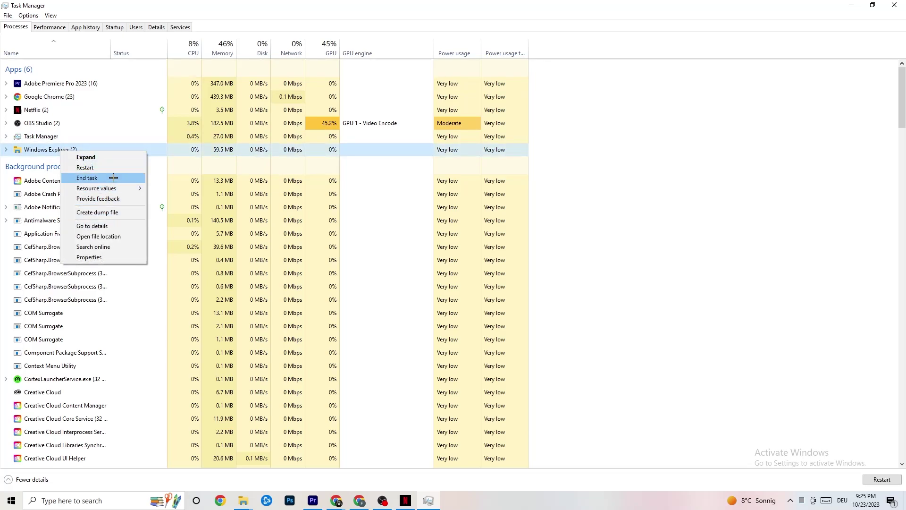
pyautogui.click(681, 129)
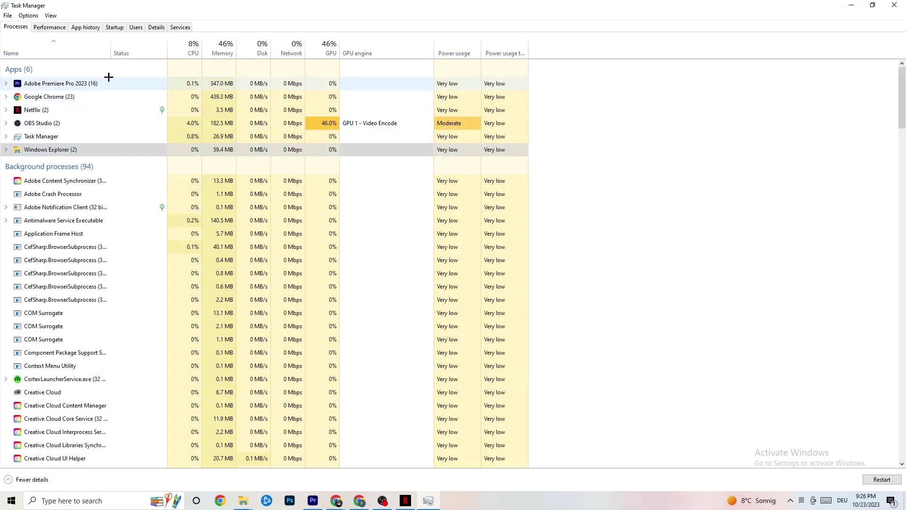
pyautogui.click(114, 27)
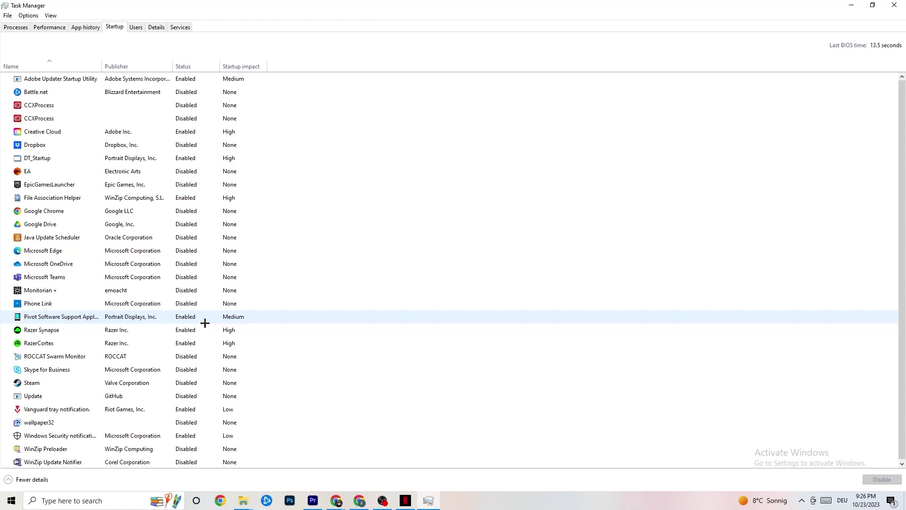
# - Leave Pivot Software Support unchanged and view the Details tab listing PIDs, status, CPU and memory
pyautogui.rightClick(183, 317)
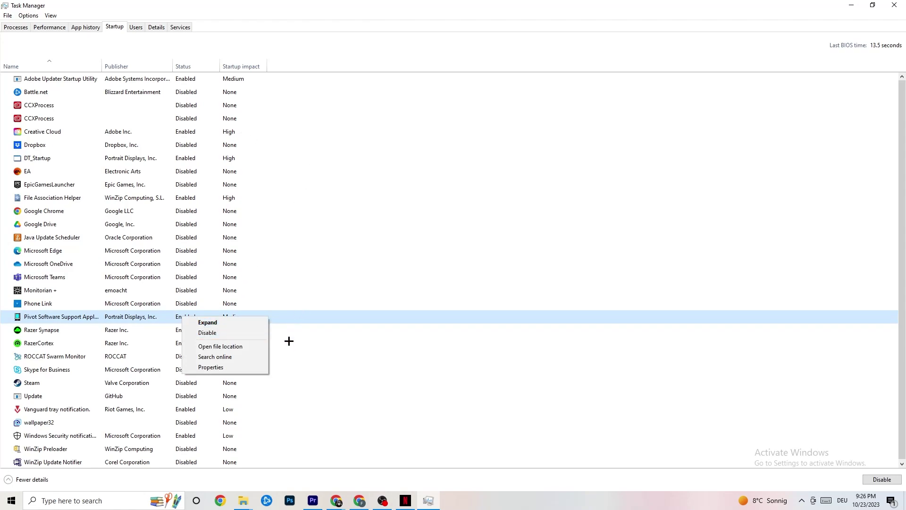
pyautogui.click(156, 28)
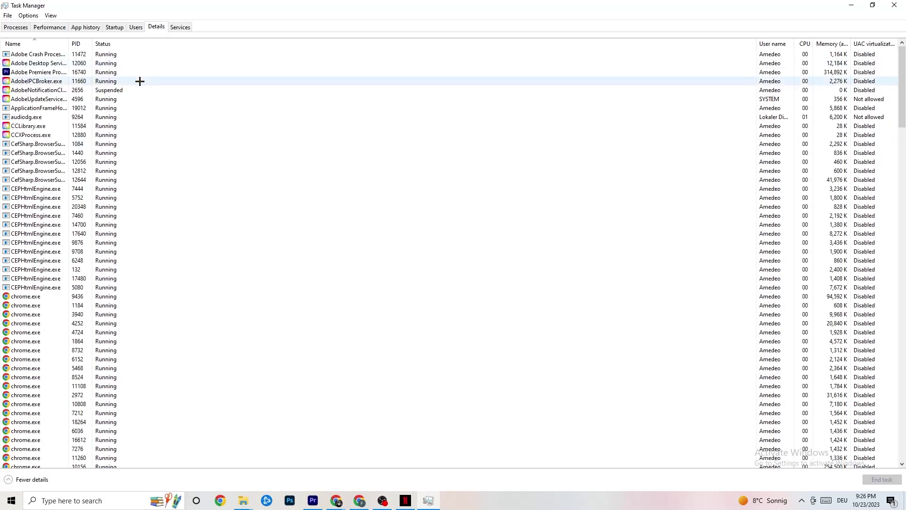
# - Check Adobe Premiere Pro's priority options, leave it at Normal, and close Task Manager
pyautogui.rightClick(39, 76)
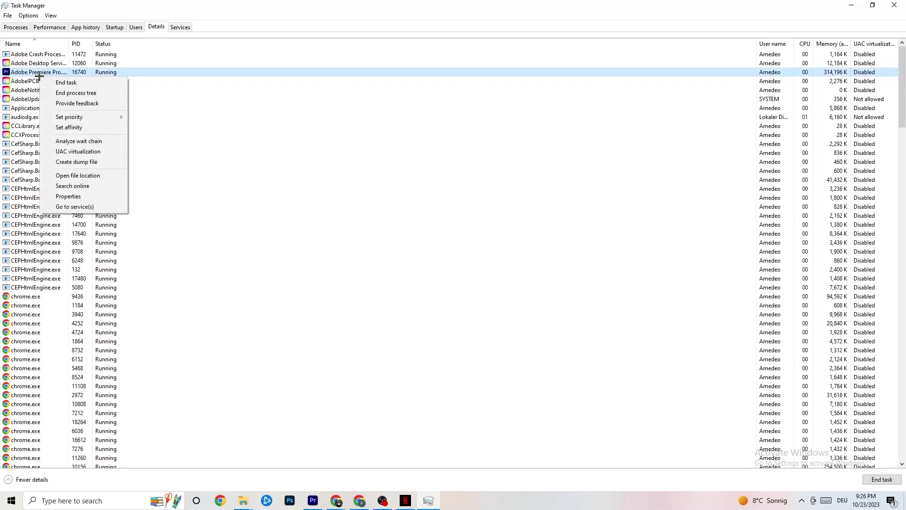
pyautogui.moveTo(110, 117)
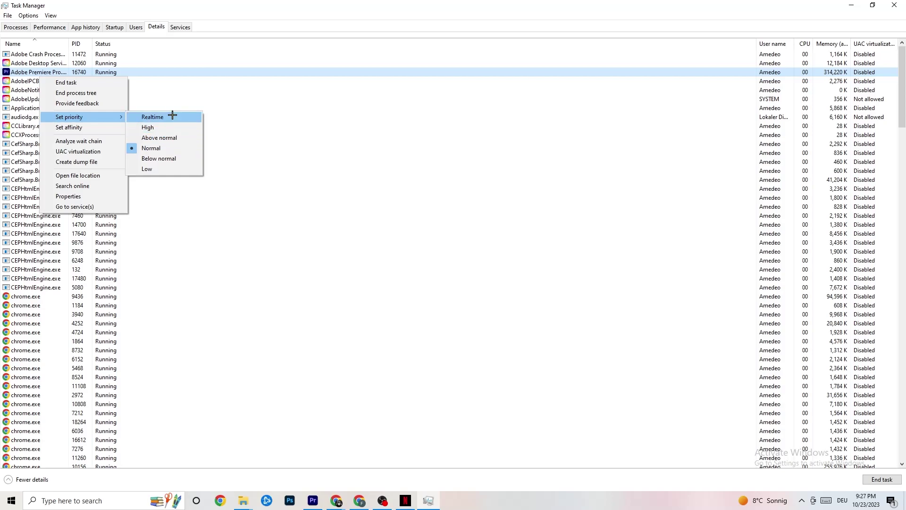
pyautogui.click(270, 89)
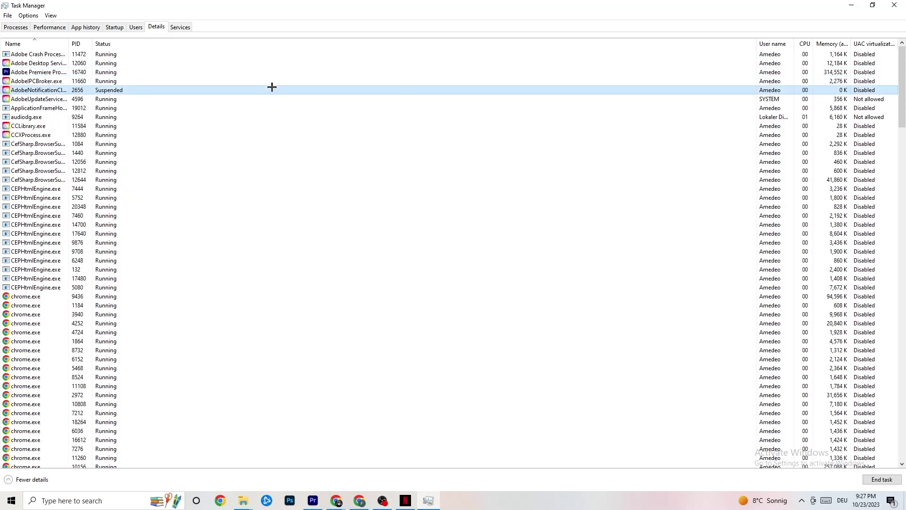
pyautogui.click(895, 6)
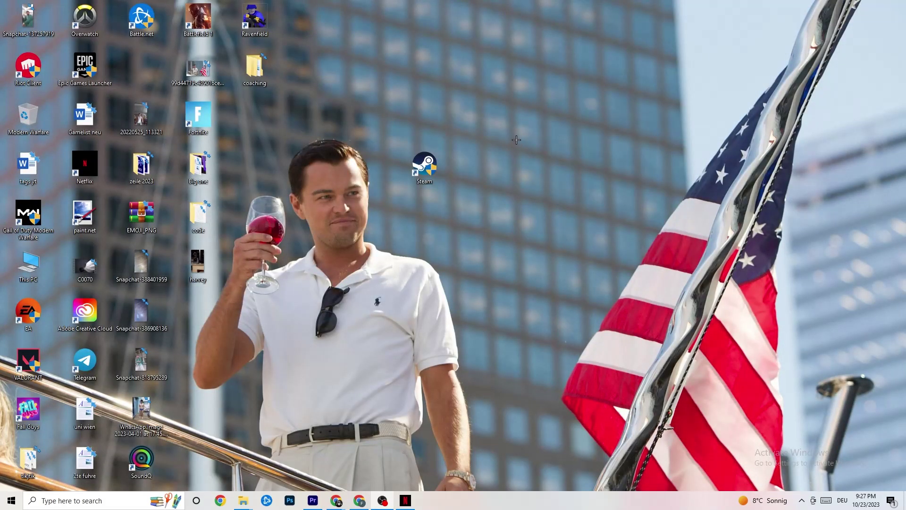
# - Launch NVIDIA Control Panel from the desktop's right-click menu
pyautogui.rightClick(507, 90)
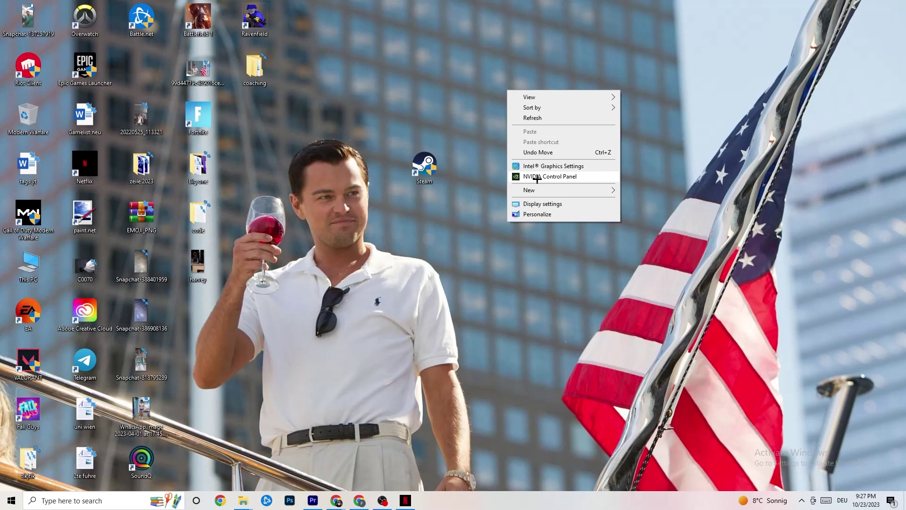
pyautogui.click(537, 179)
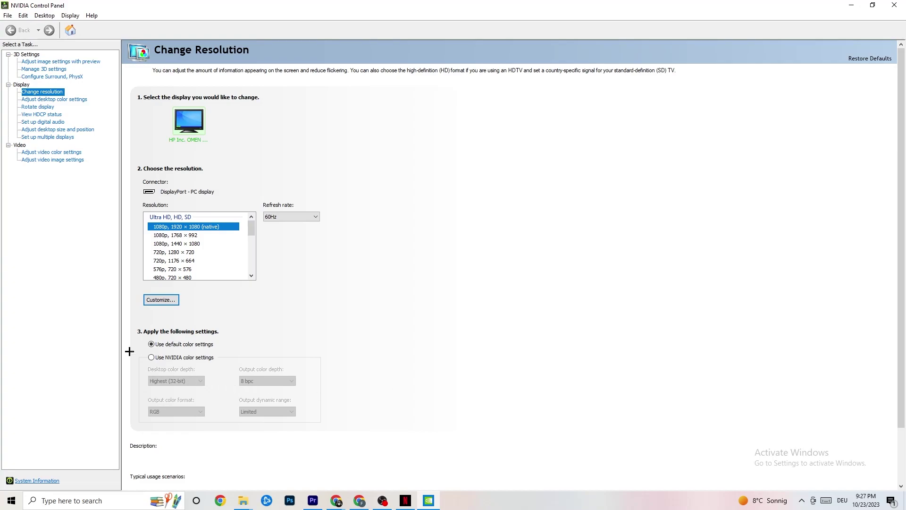
# - Open the 3D Settings 'Adjust image settings with preview' page, left on 'Let the 3D application decide'
pyautogui.click(50, 63)
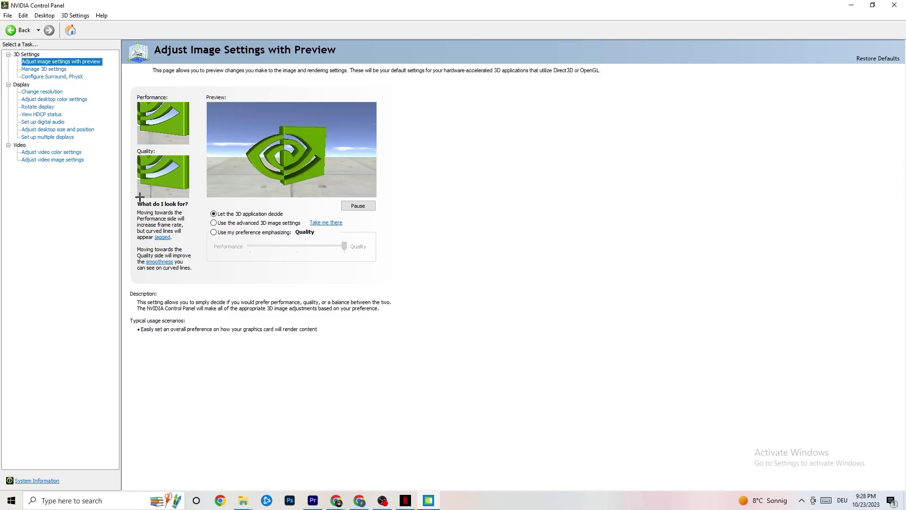
# - Confirm the Change resolution page shows 1920 × 1080 native at 60Hz, then close NVIDIA Control Panel
pyautogui.click(32, 92)
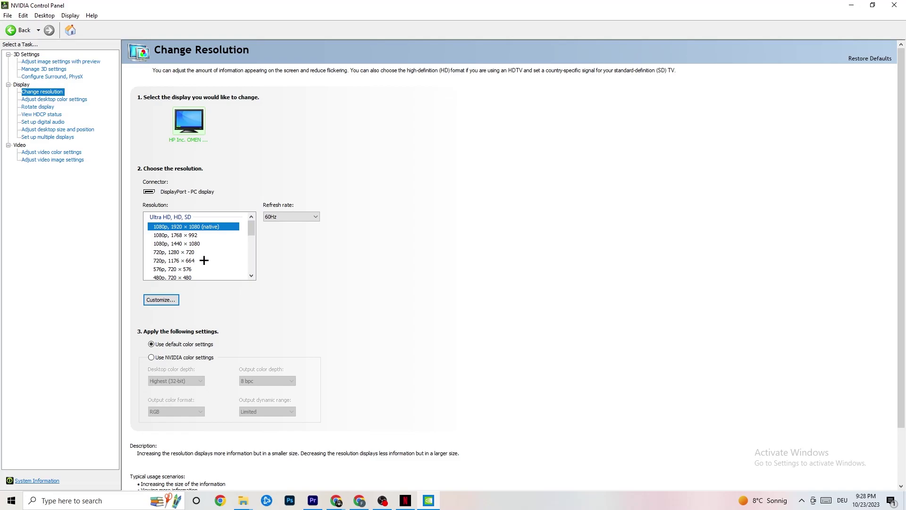
pyautogui.click(894, 5)
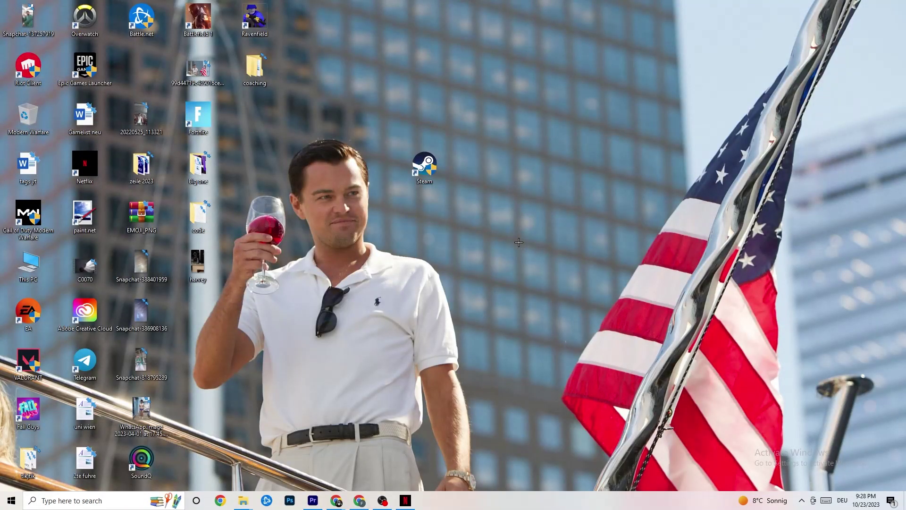